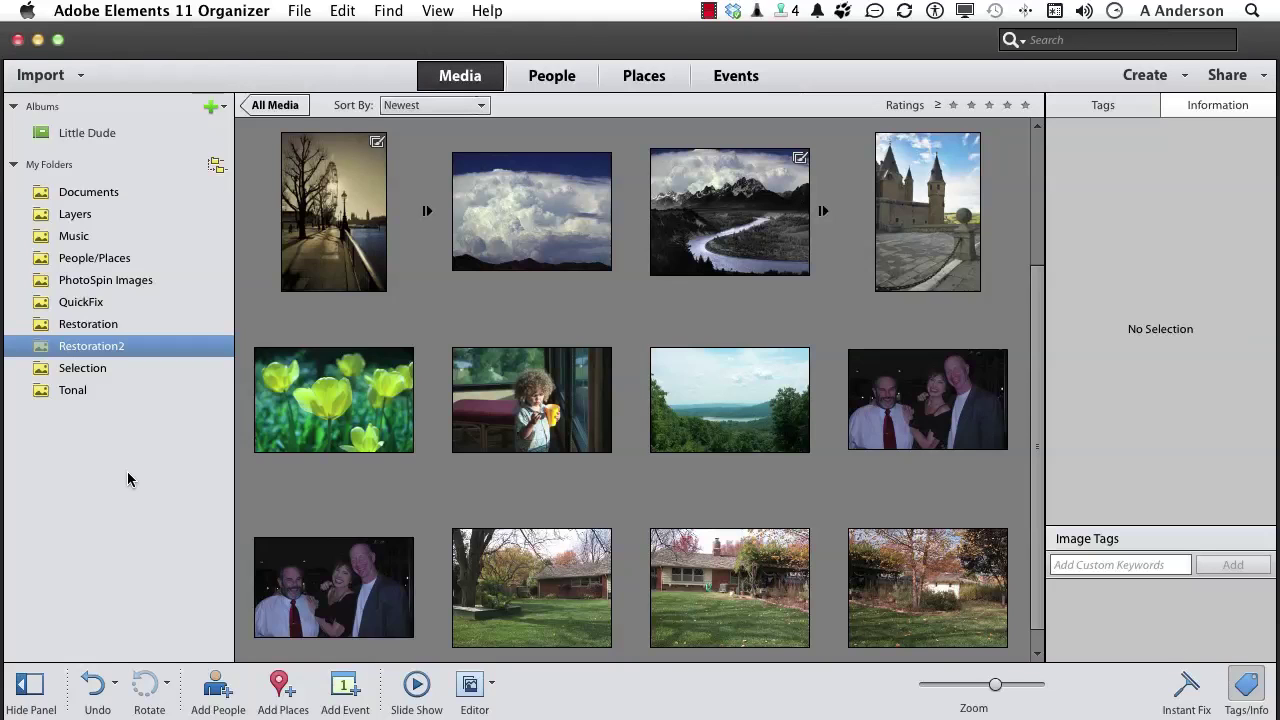
Select the three backyard house photos in Organizer and open them in Photoshop Elements Editor
{"action": "left_click", "coordinate": [555, 572]}
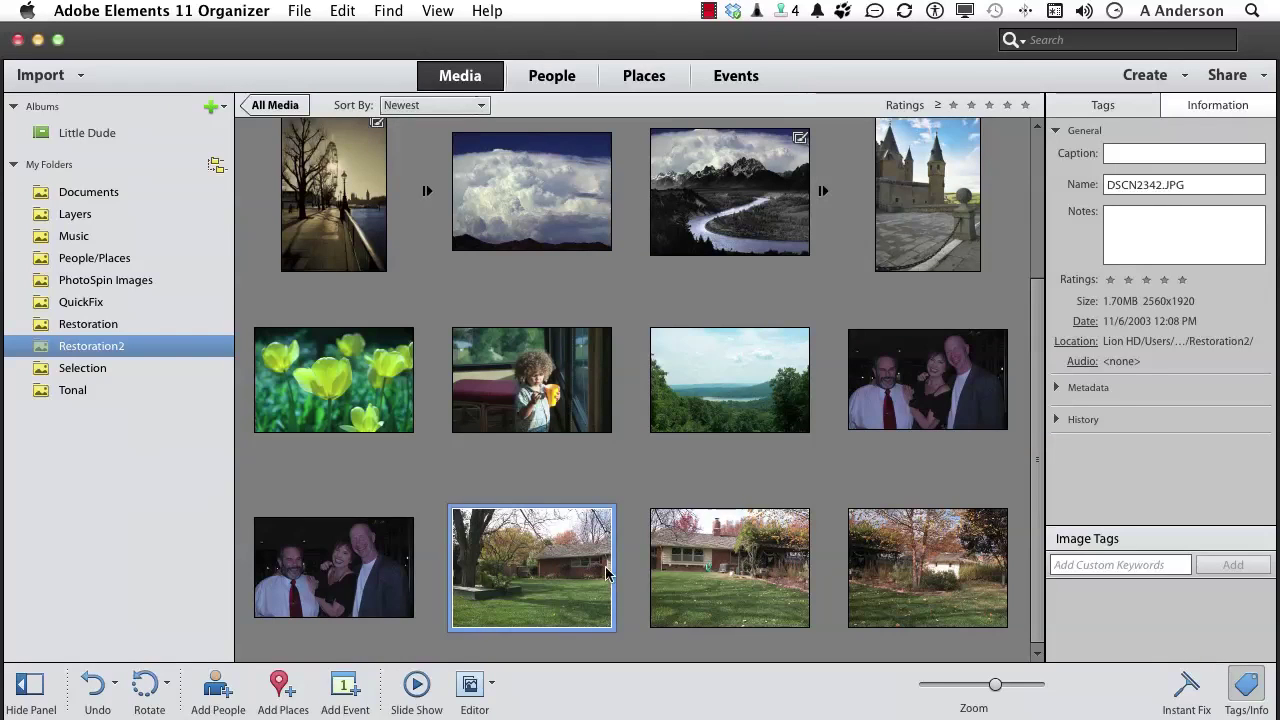
{"action": "left_click", "coordinate": [897, 576], "text": "super"}
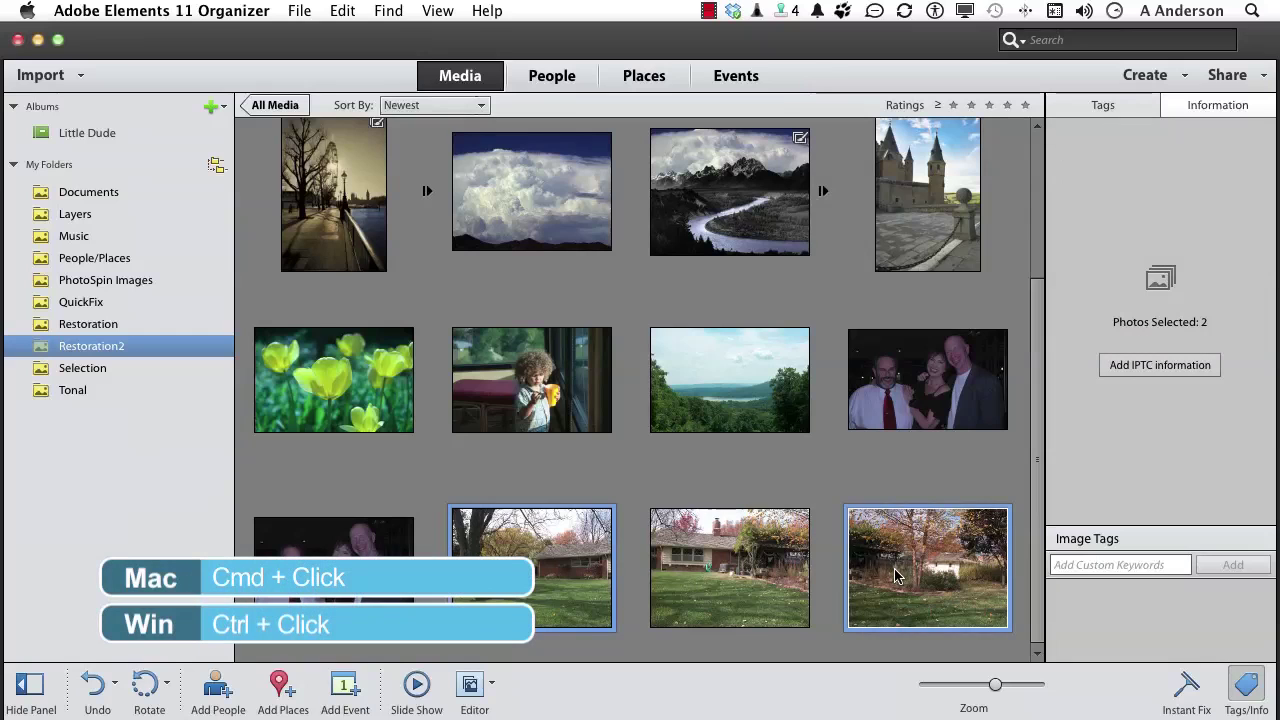
{"action": "left_click", "coordinate": [757, 576], "text": "super"}
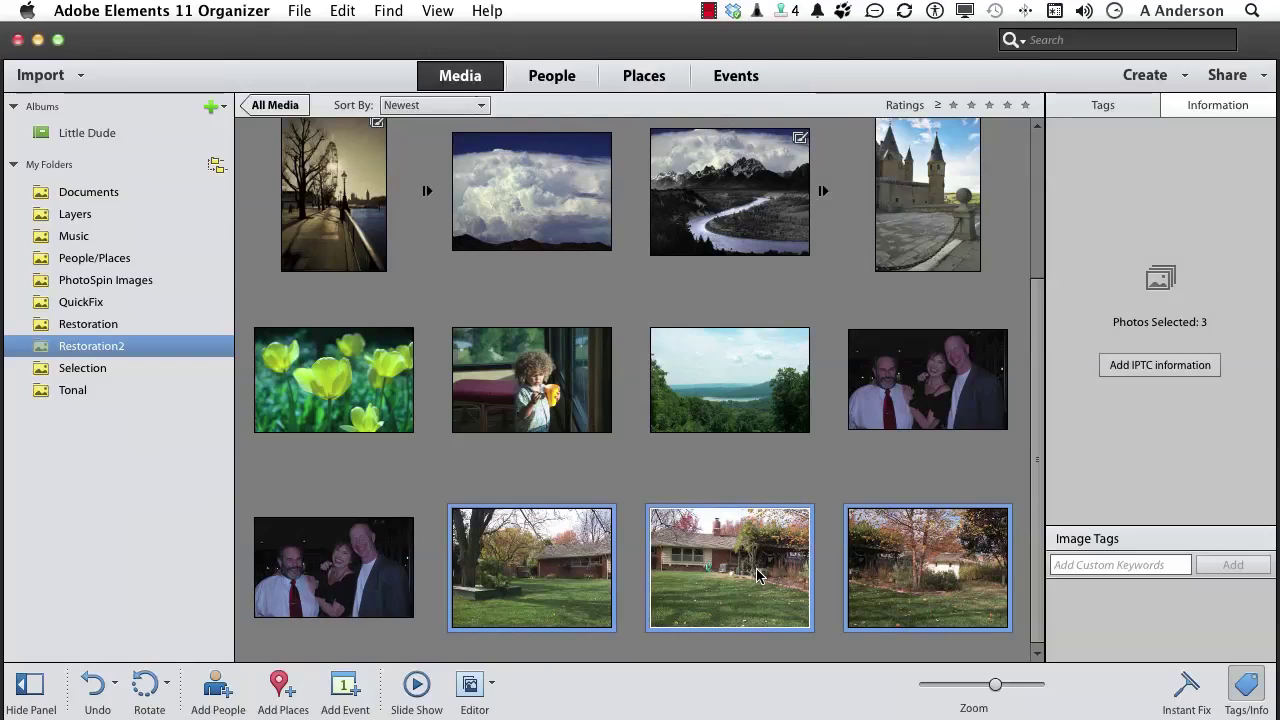
{"action": "right_click", "coordinate": [757, 576]}
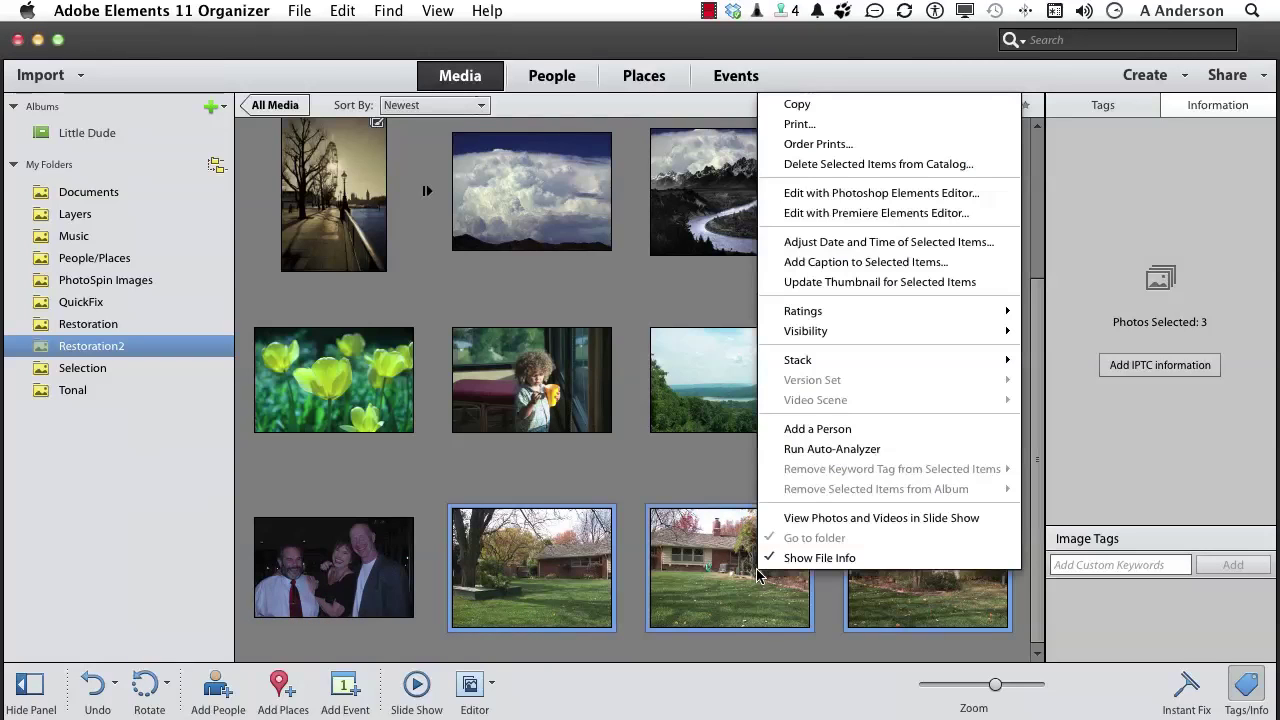
{"action": "left_click", "coordinate": [862, 193]}
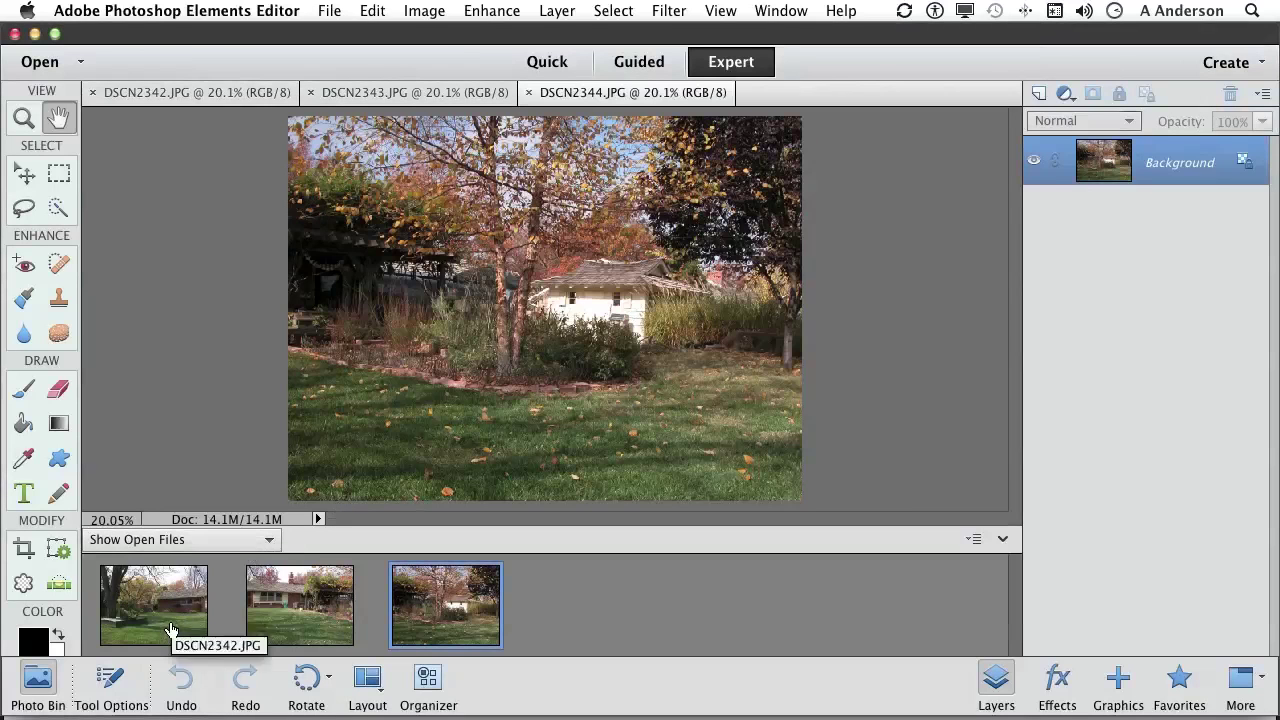
Review the DSCN2342, DSCN2343 and DSCN2344 photos from the Photo Bin
{"action": "left_click", "coordinate": [170, 627]}
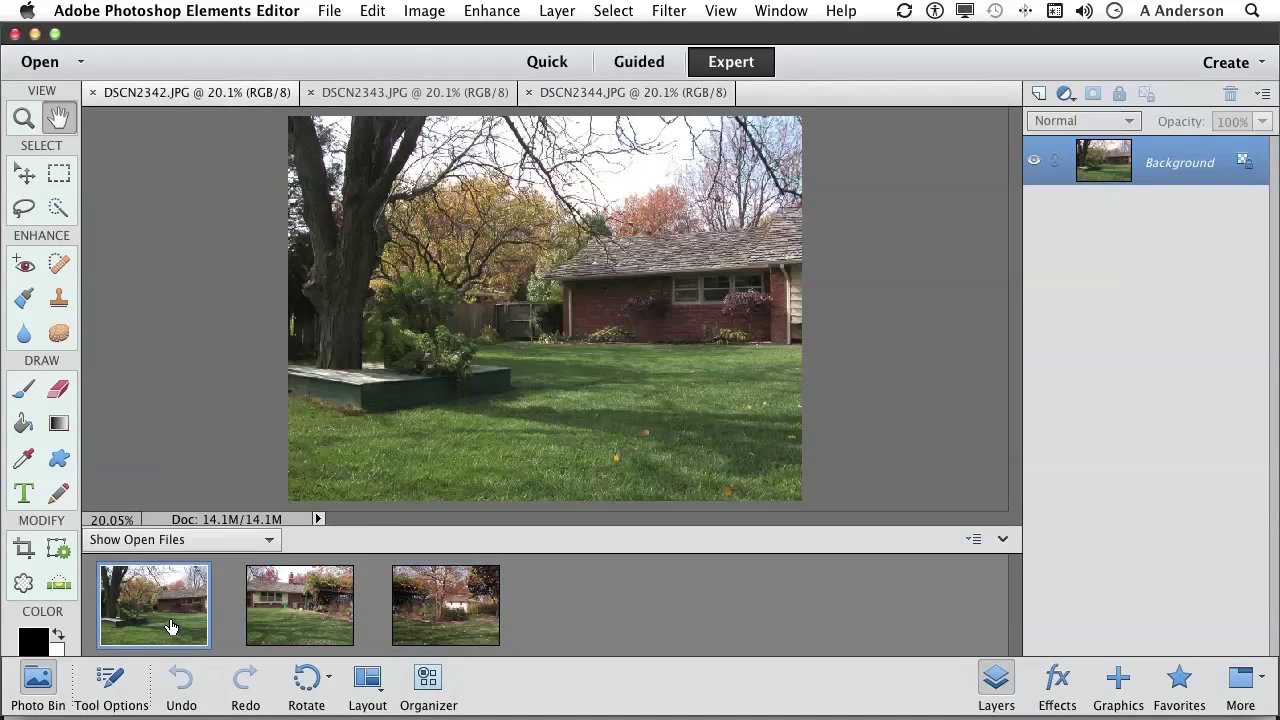
{"action": "left_click", "coordinate": [290, 615]}
{"action": "left_click", "coordinate": [422, 607]}
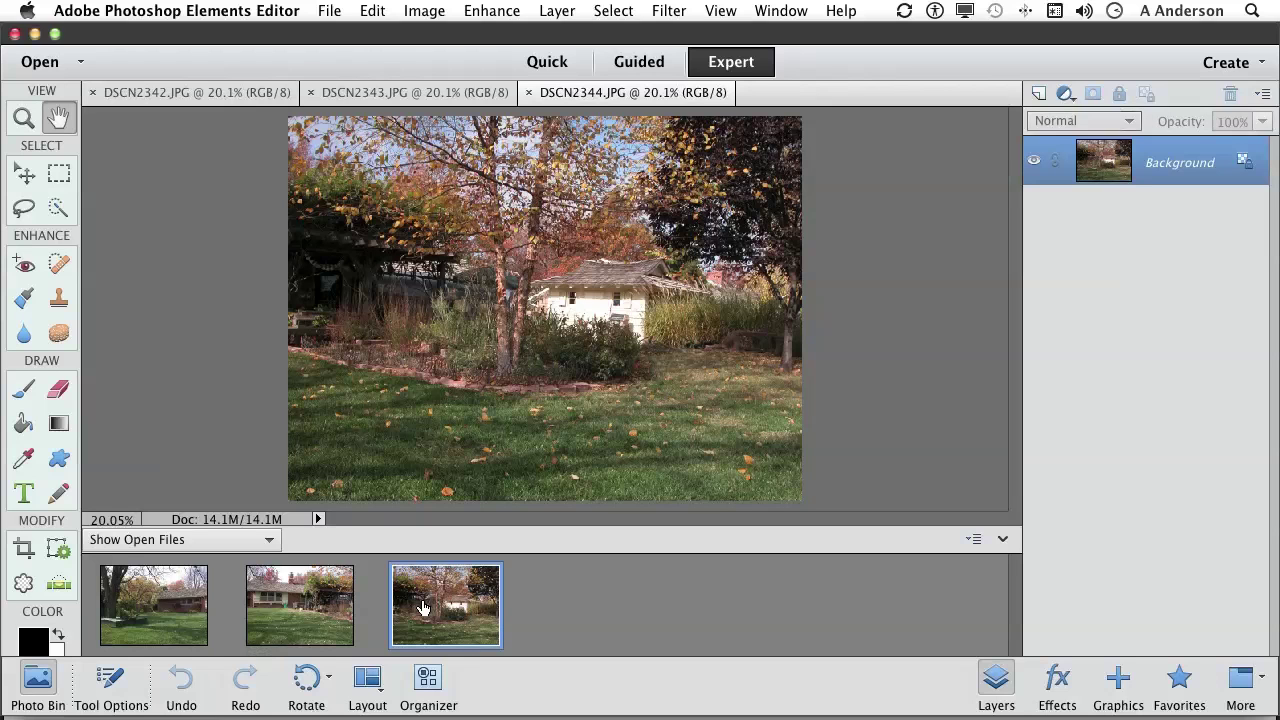
Launch Enhance > Photomerge > Photomerge Panorama
{"action": "left_click", "coordinate": [496, 8]}
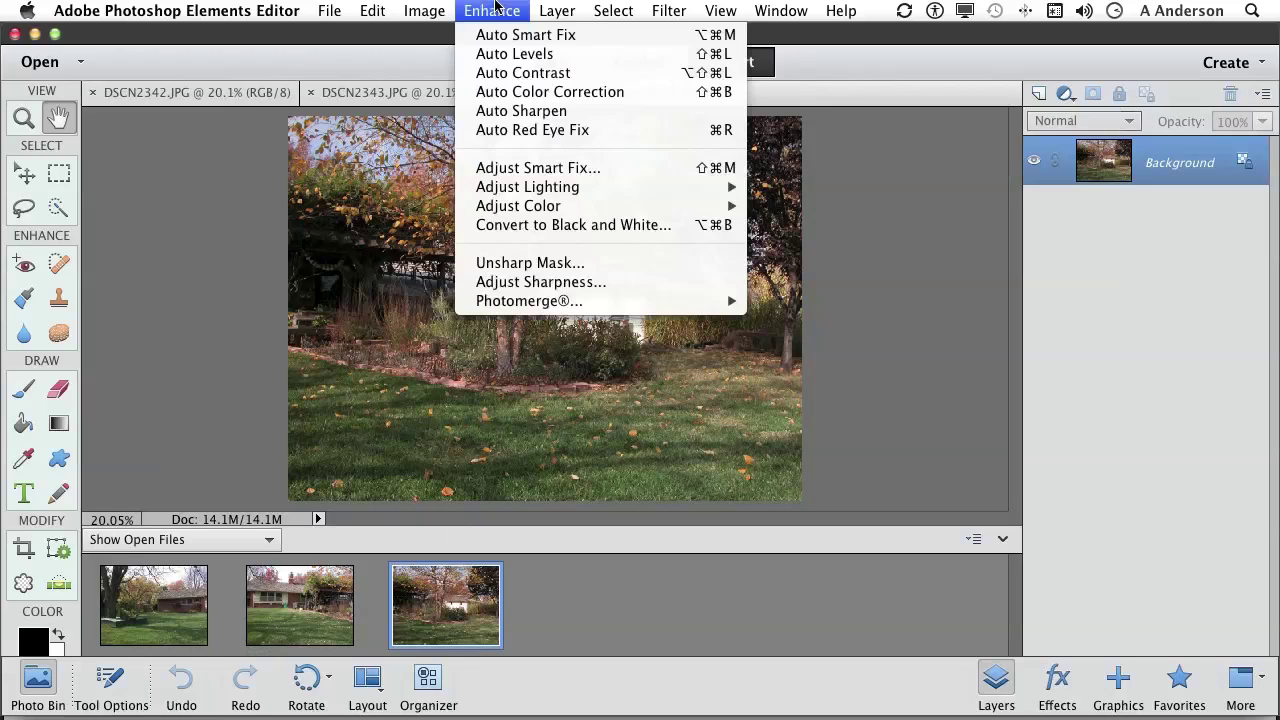
{"action": "mouse_move", "coordinate": [537, 310]}
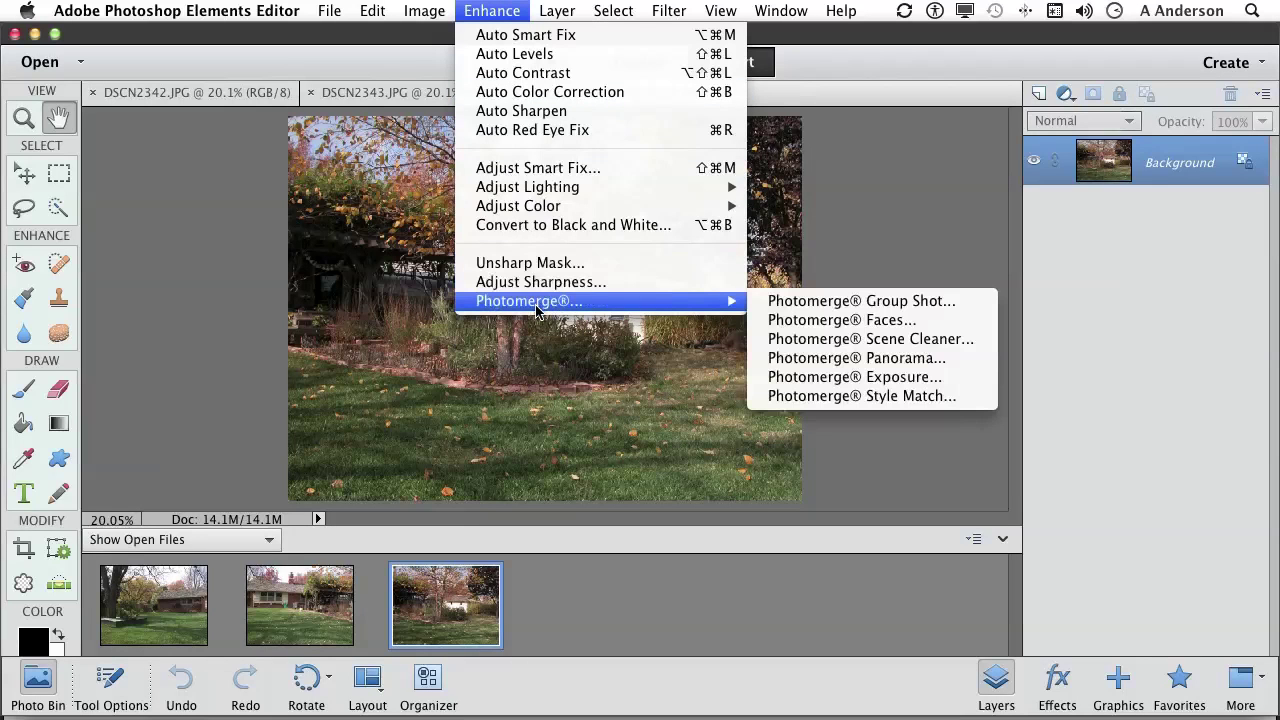
{"action": "left_click", "coordinate": [836, 358]}
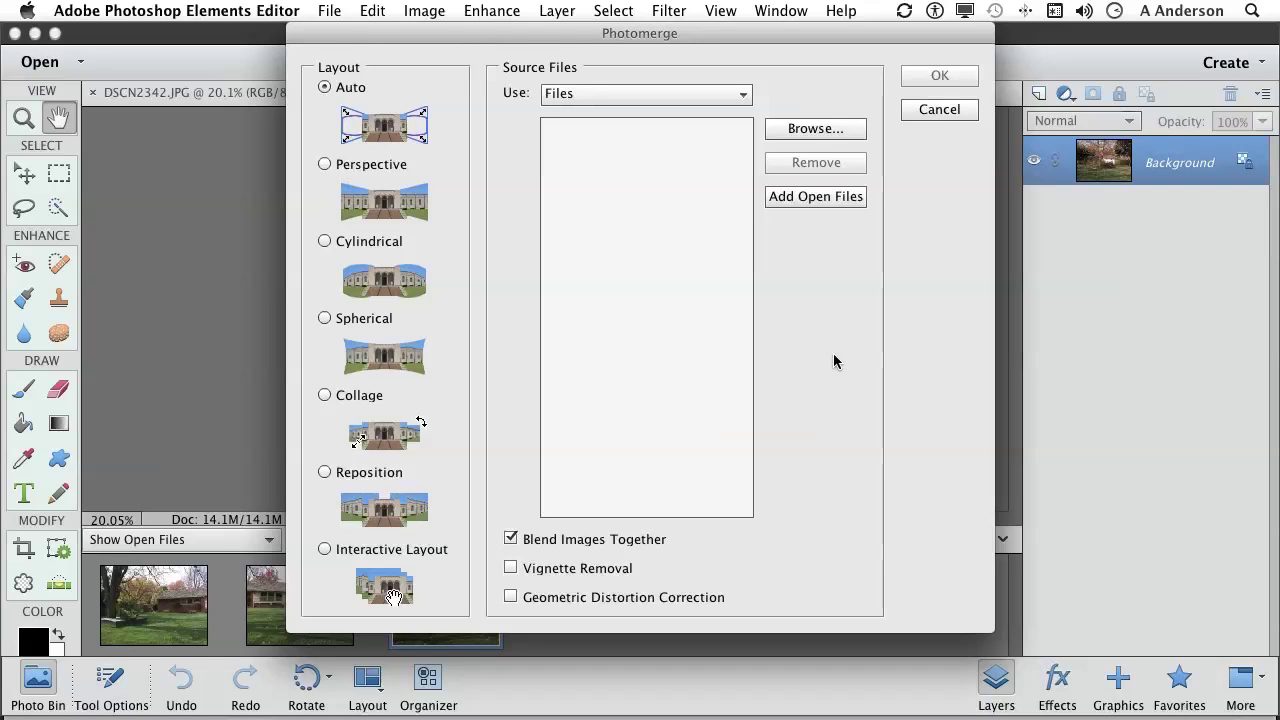
Keep Files as the Photomerge source and add the three open photos DSCN2342–DSCN2344
{"action": "left_click", "coordinate": [718, 100]}
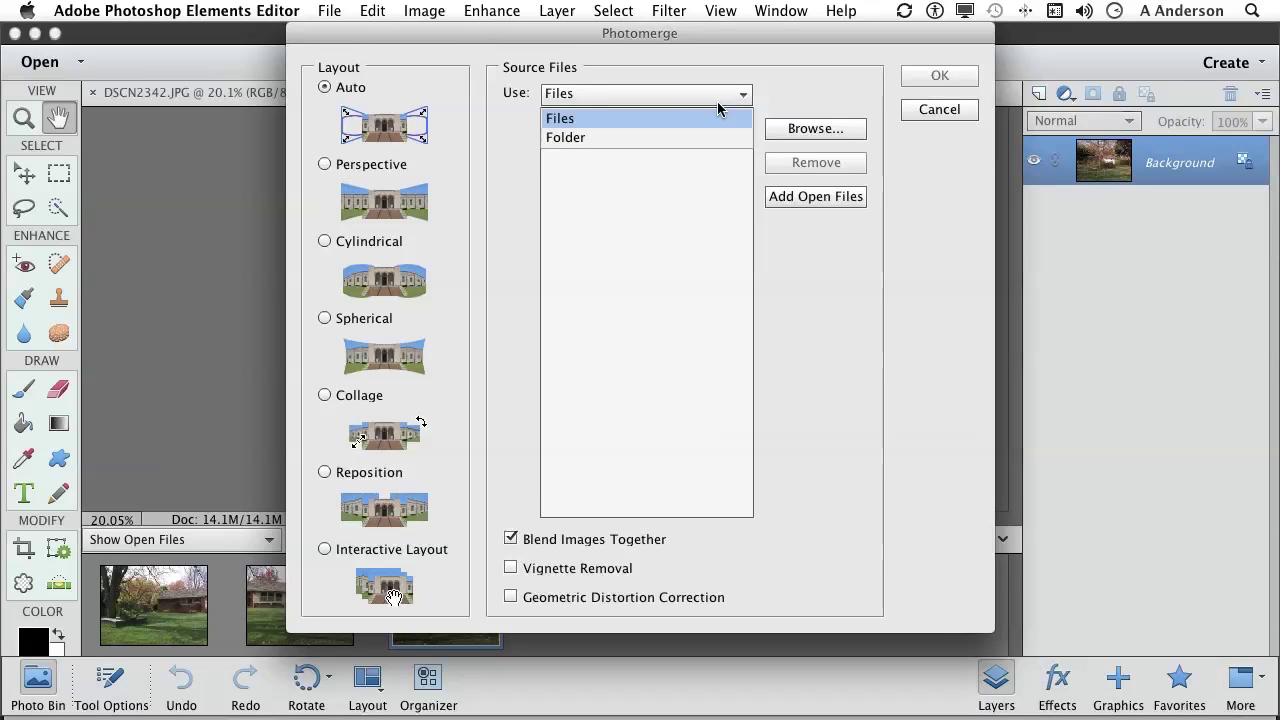
{"action": "left_click", "coordinate": [798, 284]}
{"action": "left_click", "coordinate": [799, 199]}
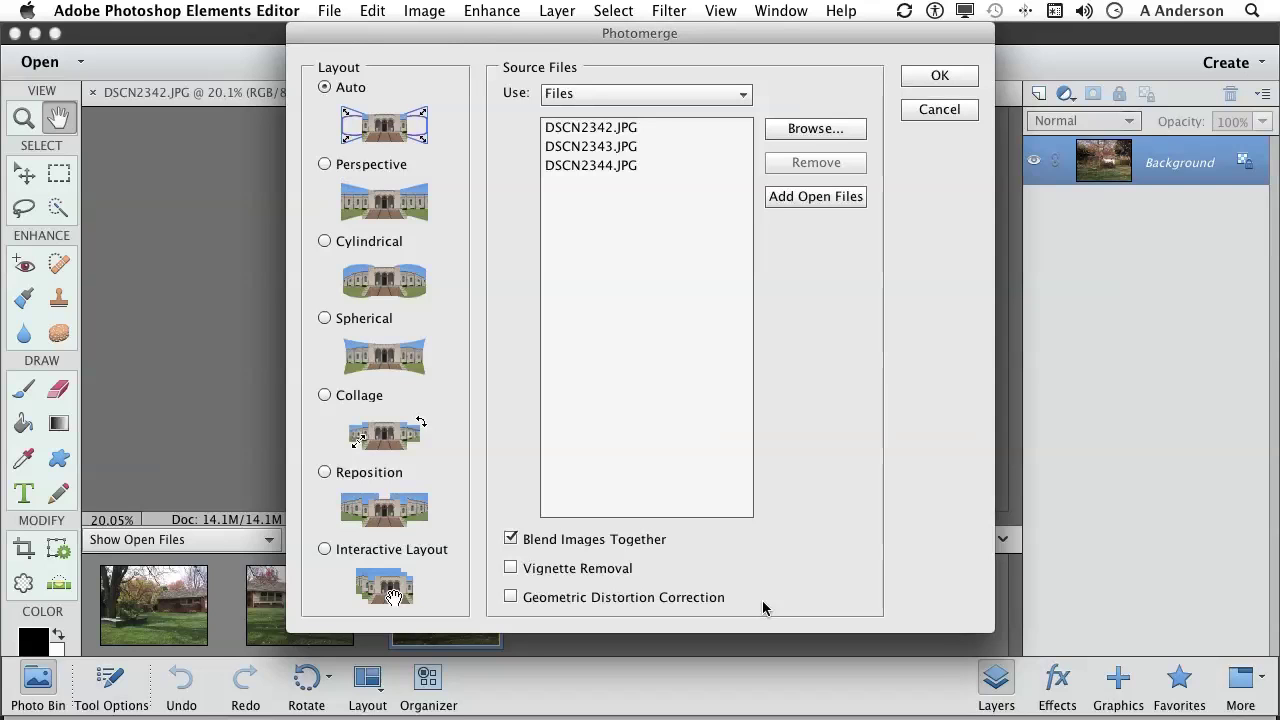
Build the Auto-layout panorama and accept Clean Edges to fill its empty borders
{"action": "left_click", "coordinate": [922, 76]}
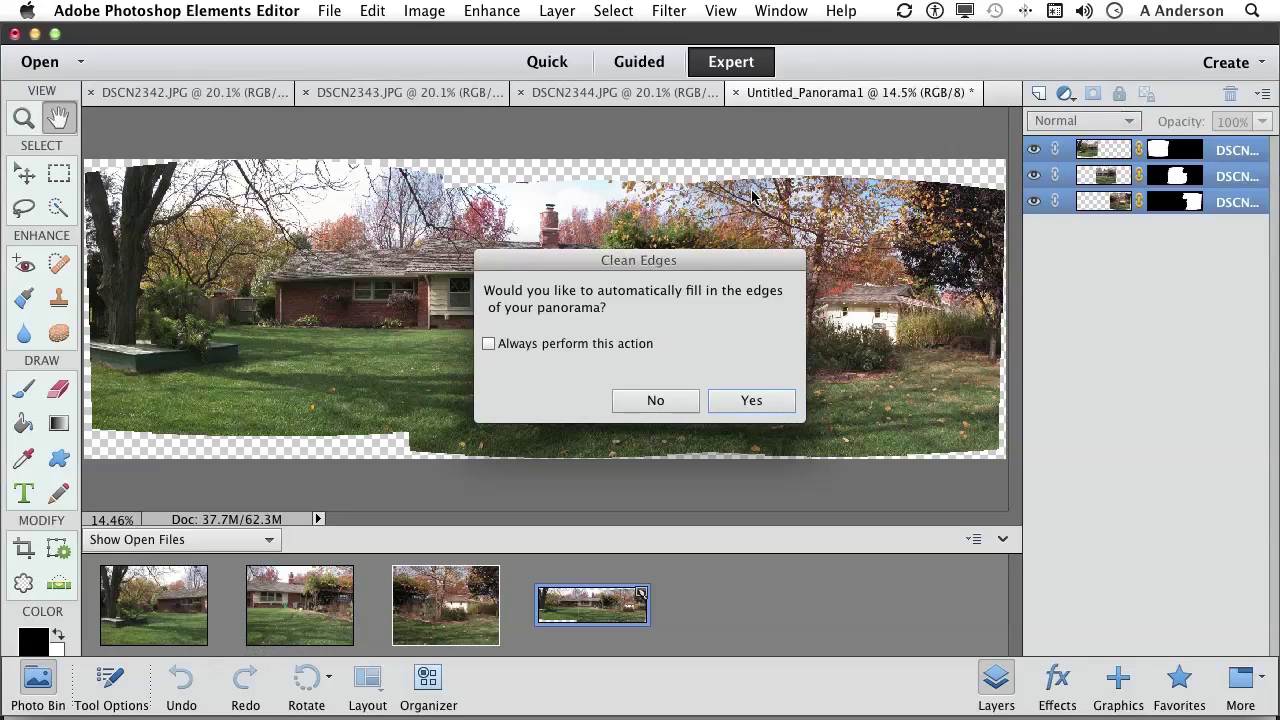
{"action": "left_click", "coordinate": [772, 410]}
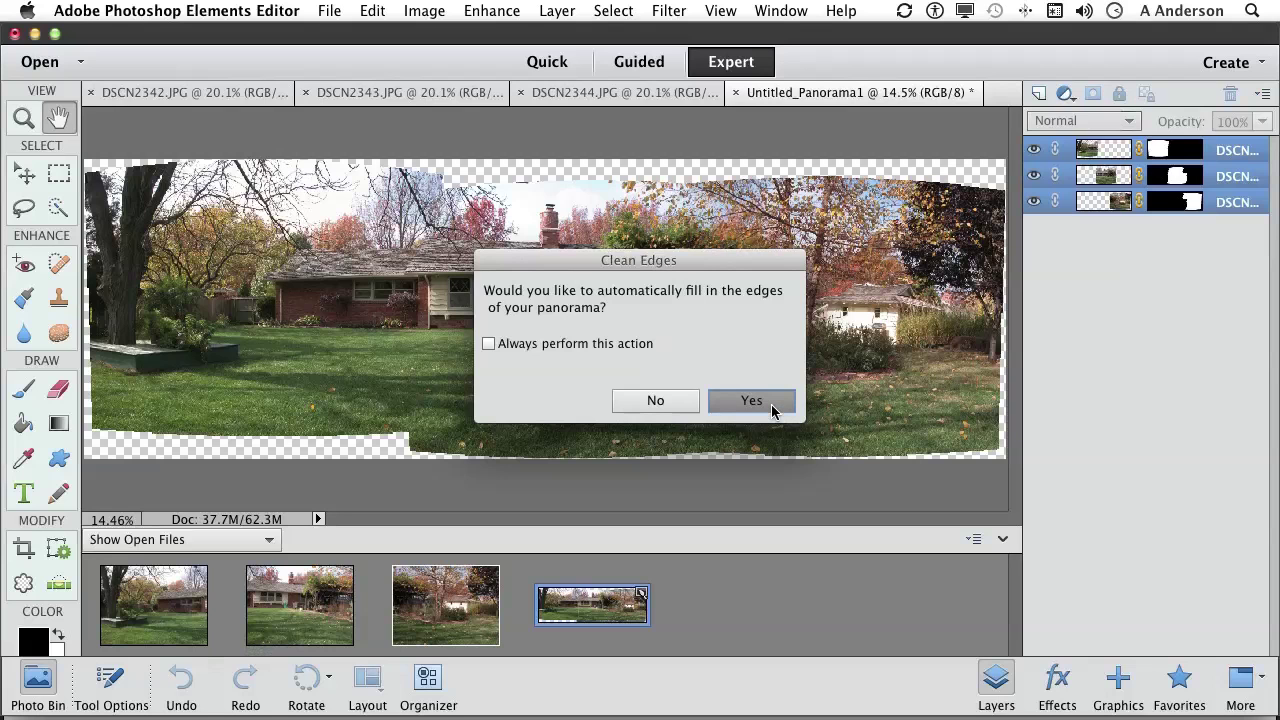
{"action": "left_click", "coordinate": [772, 409]}
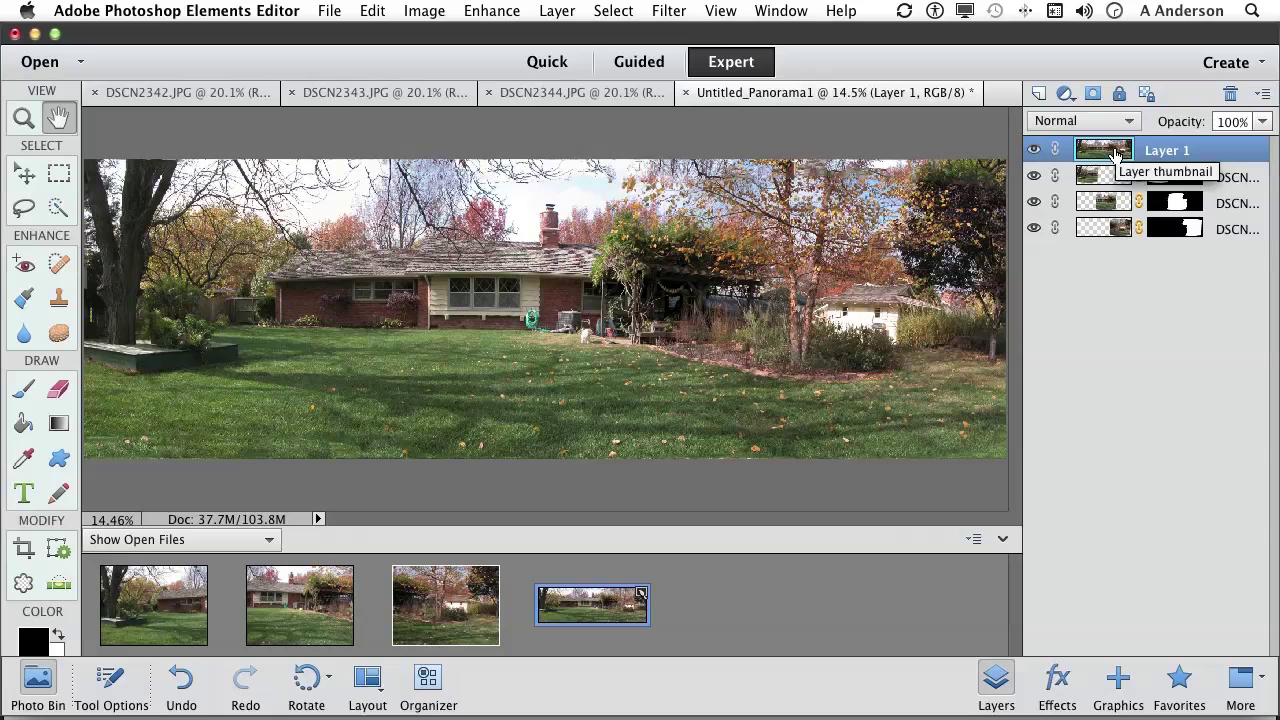
Inspect each layer's visibility, leaving only the filled Layer 1 shown above the hidden source layers
{"action": "left_click", "coordinate": [1036, 150]}
{"action": "left_click", "coordinate": [1034, 176]}
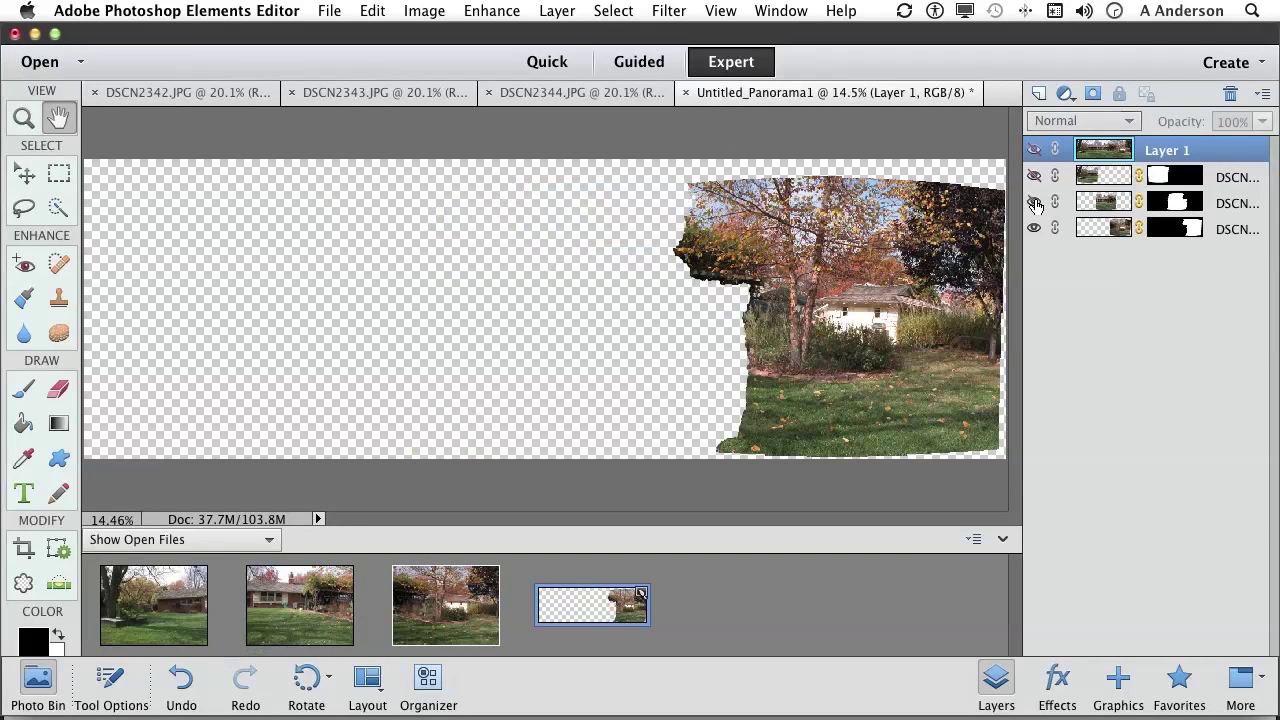
{"action": "left_click", "coordinate": [1035, 203]}
{"action": "left_click", "coordinate": [1035, 230]}
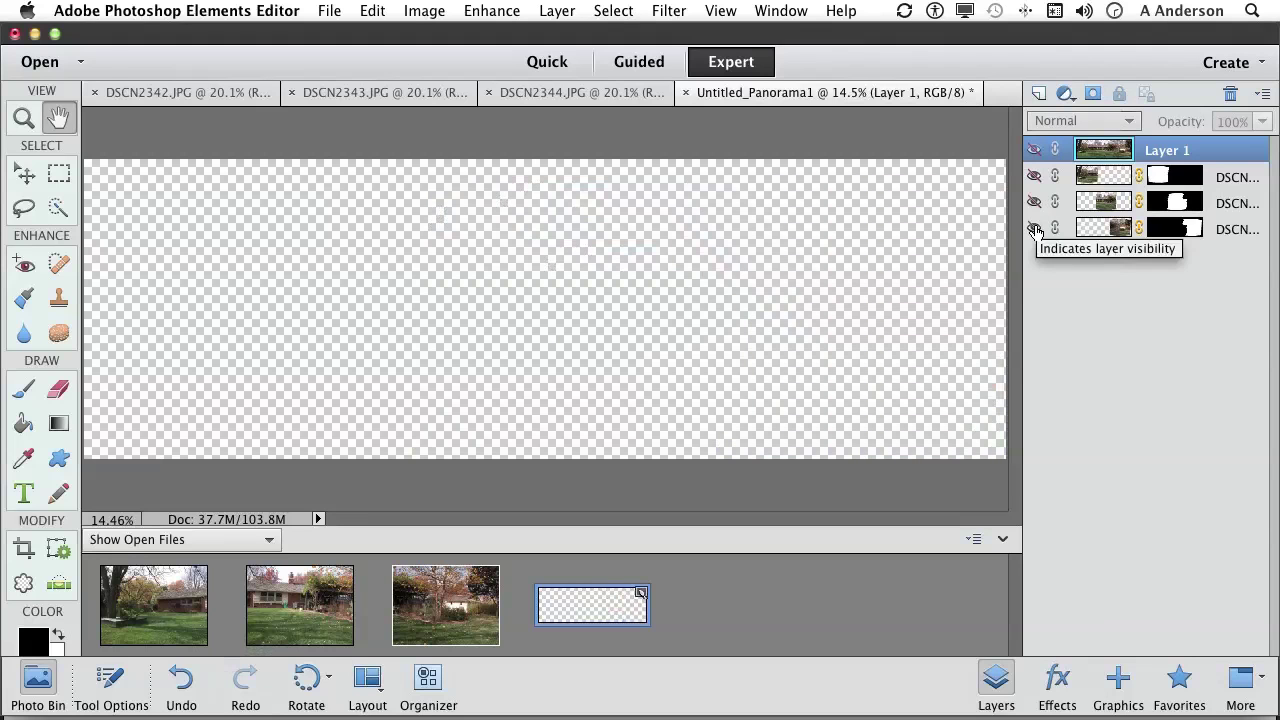
{"action": "left_click", "coordinate": [1035, 230]}
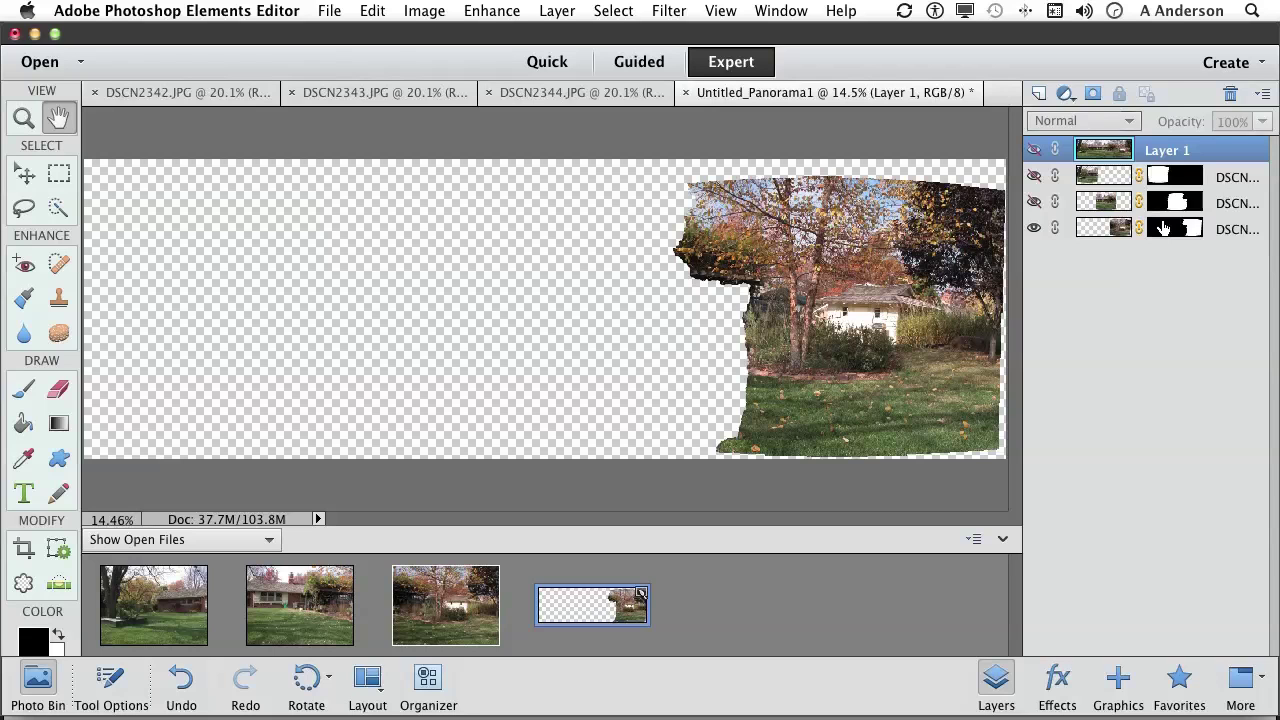
{"action": "left_click", "coordinate": [1034, 231]}
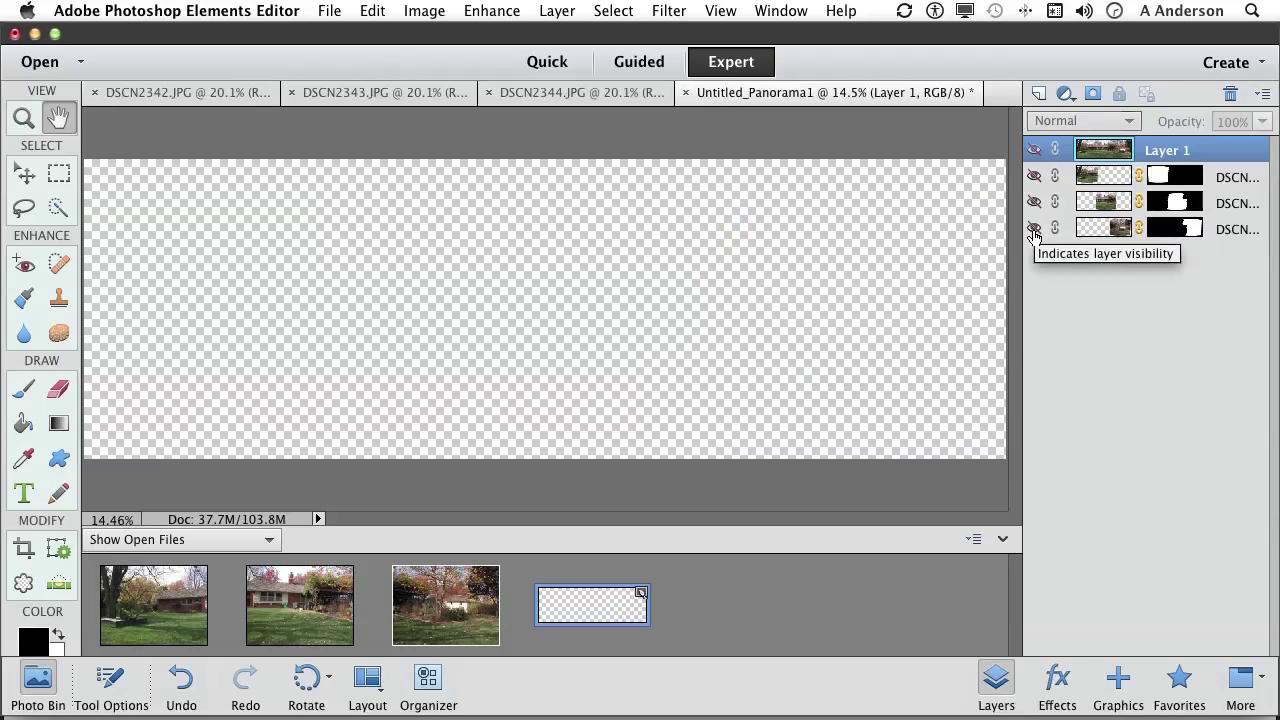
{"action": "left_click", "coordinate": [1033, 151]}
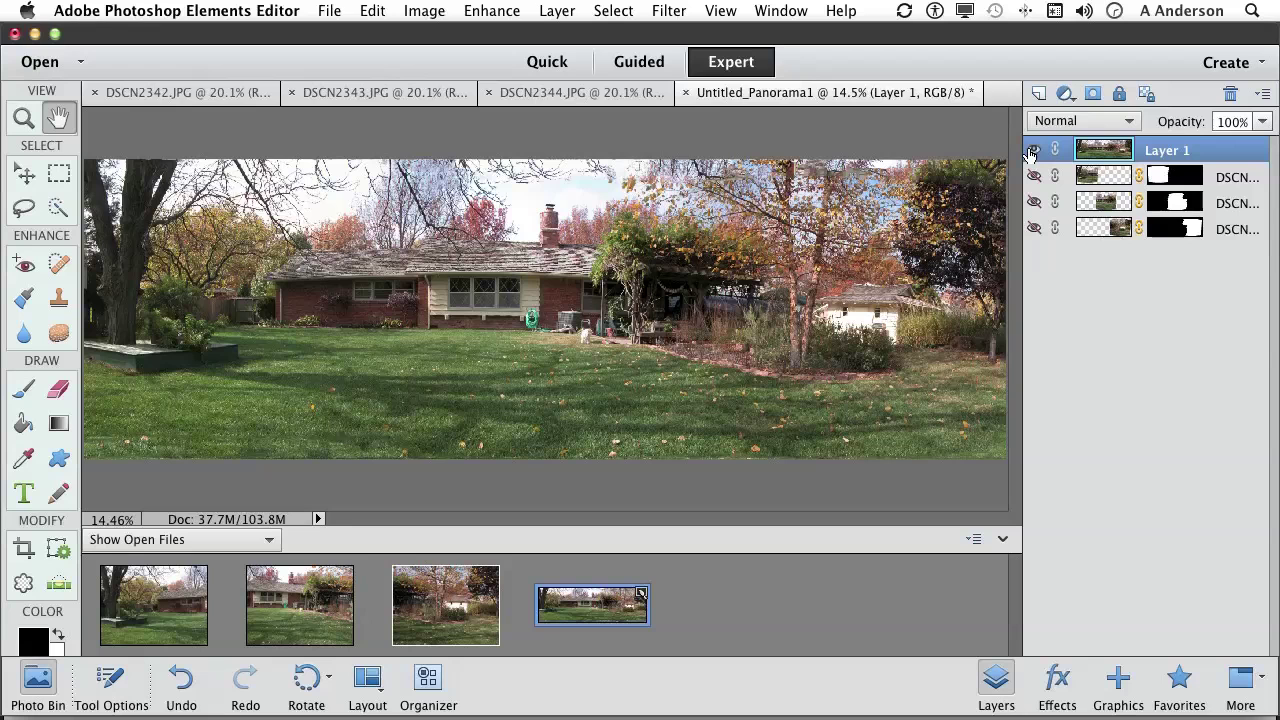
Close the panorama, saving it as Untitled_Panorama1.psd with layers in Restoration2
{"action": "left_click", "coordinate": [685, 96]}
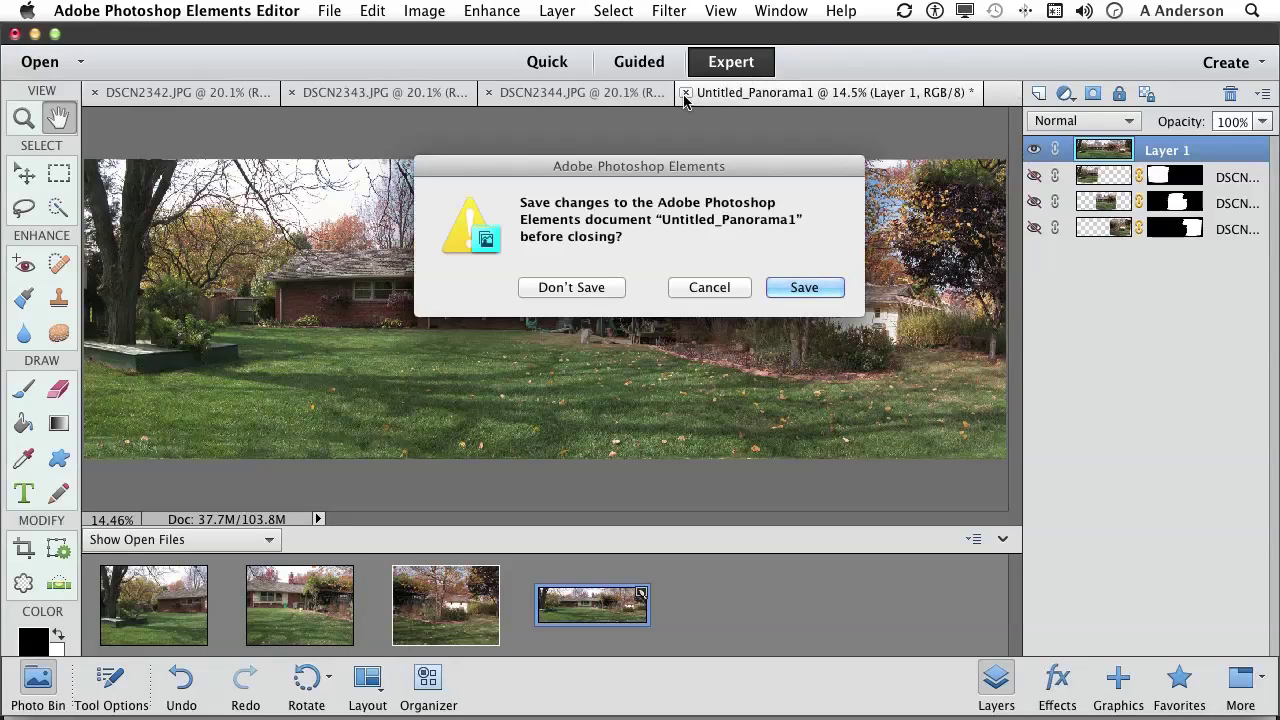
{"action": "left_click", "coordinate": [805, 288]}
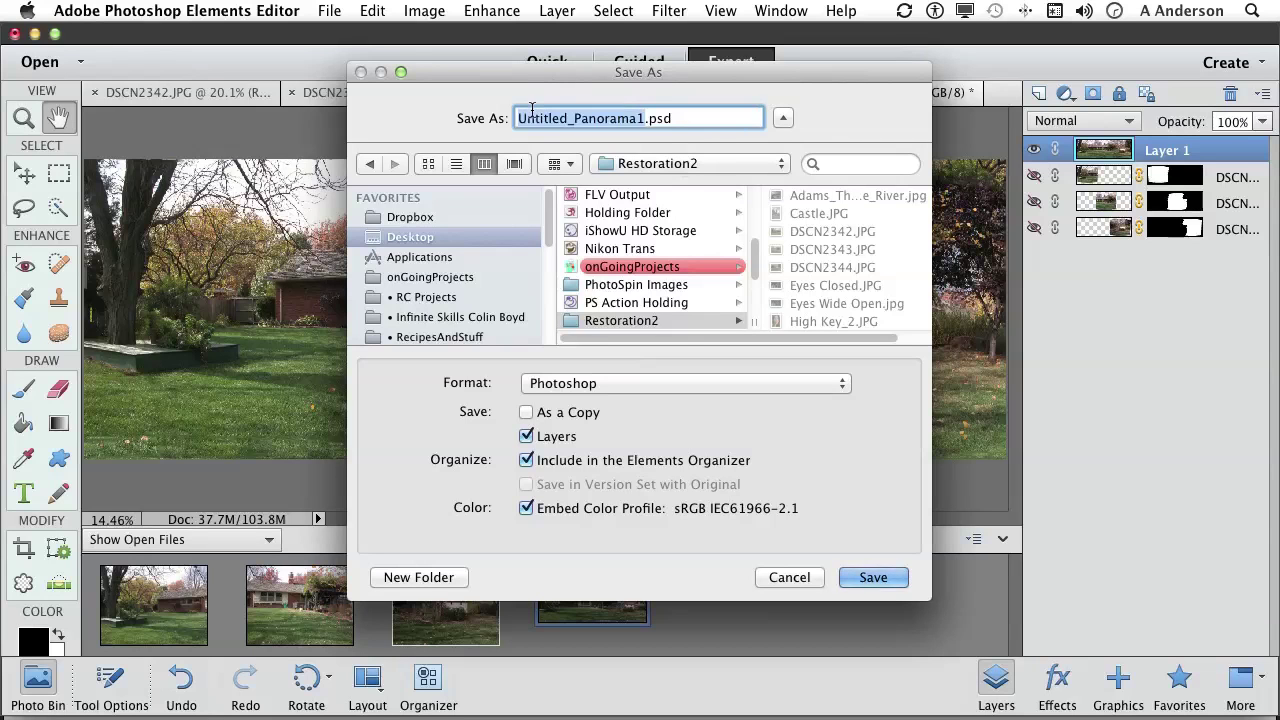
{"action": "left_click", "coordinate": [876, 578]}
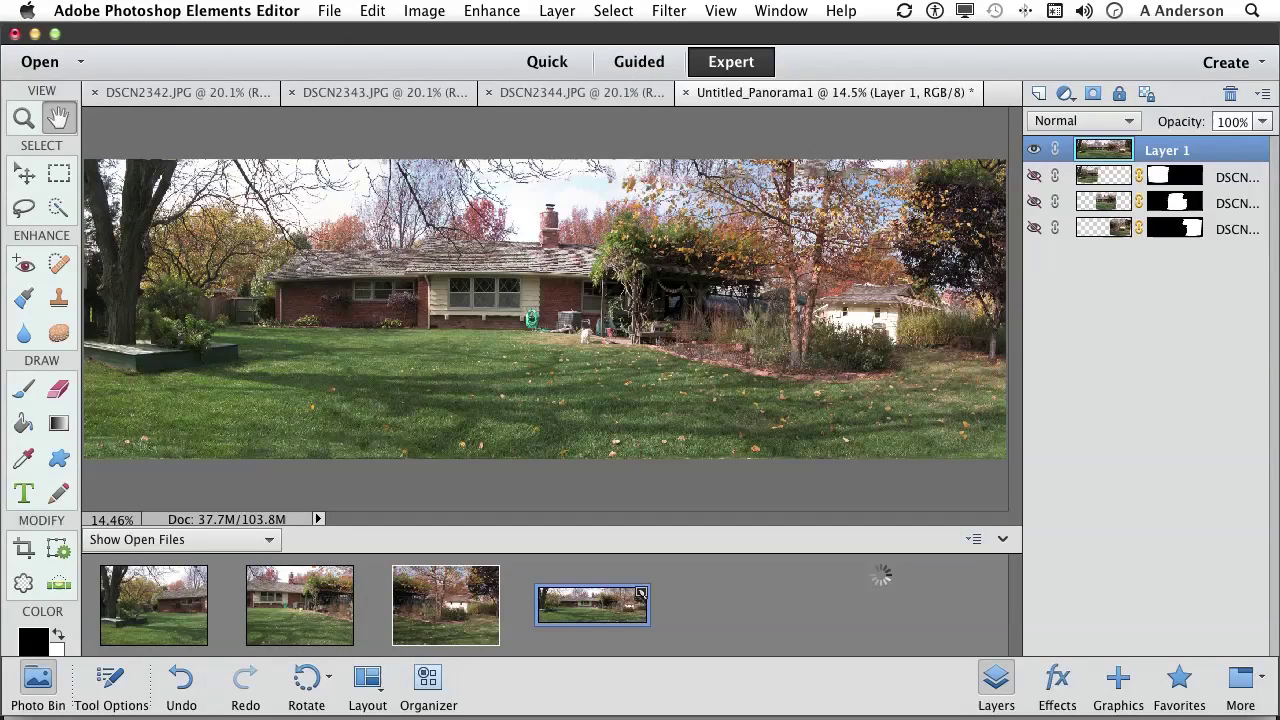
{"action": "key", "text": "super+w"}
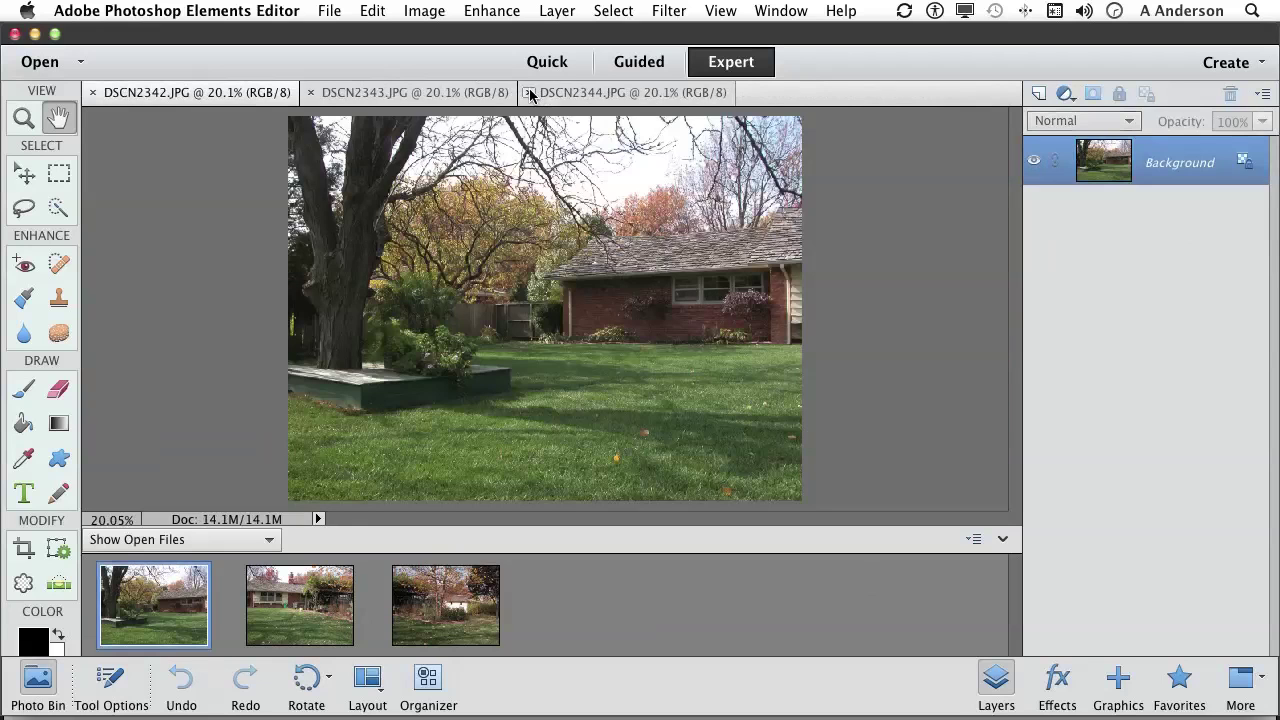
Close the DSCN2344, DSCN2343 and DSCN2342 photo documents
{"action": "left_click", "coordinate": [527, 92]}
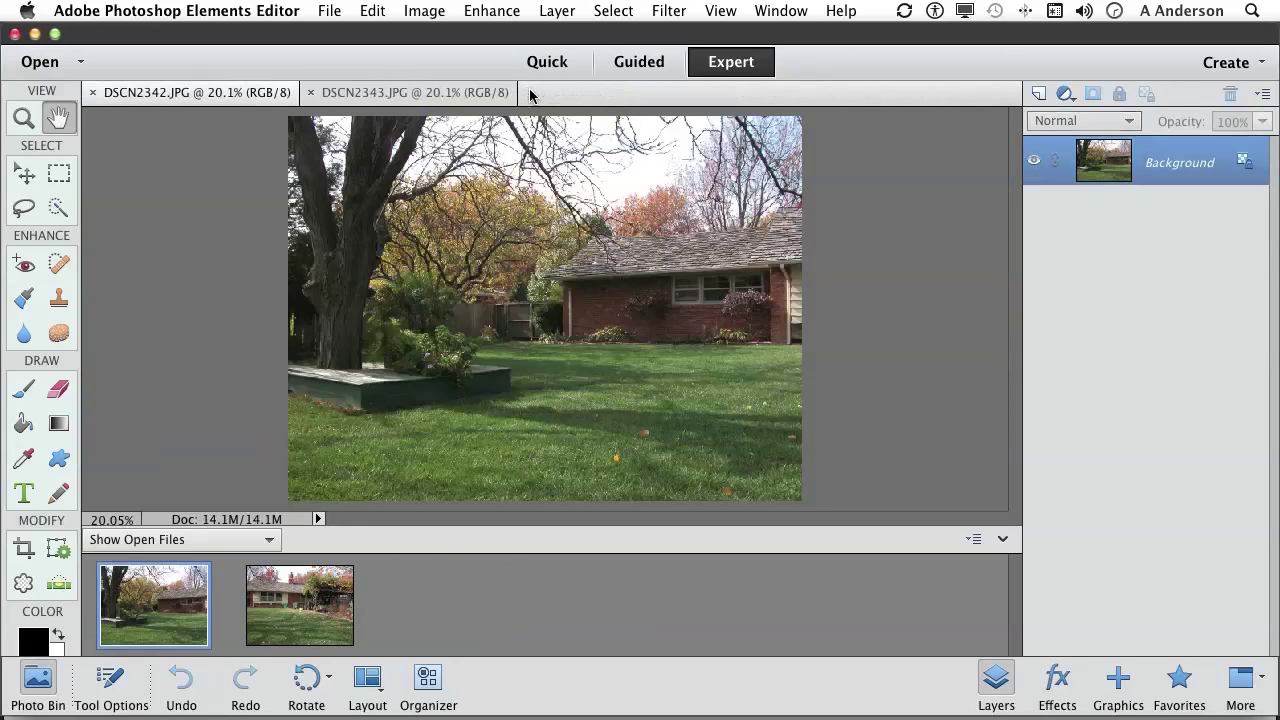
{"action": "left_click", "coordinate": [311, 93]}
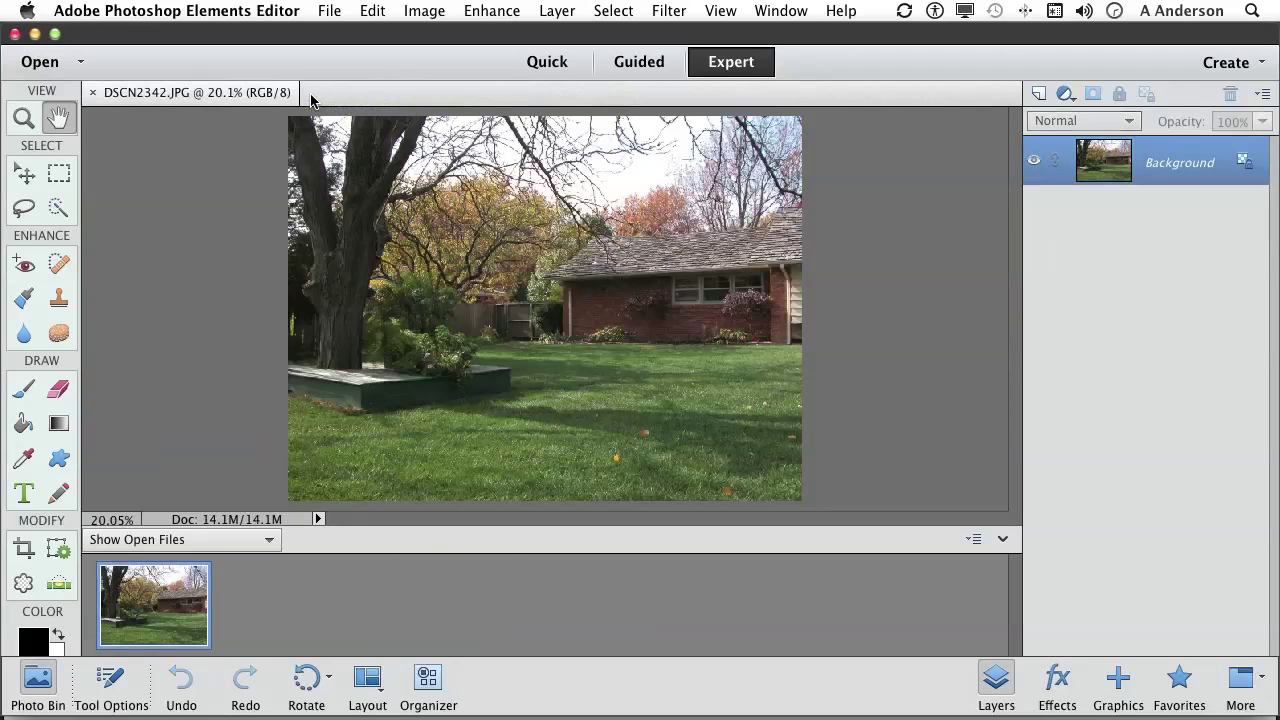
{"action": "left_click", "coordinate": [89, 93]}
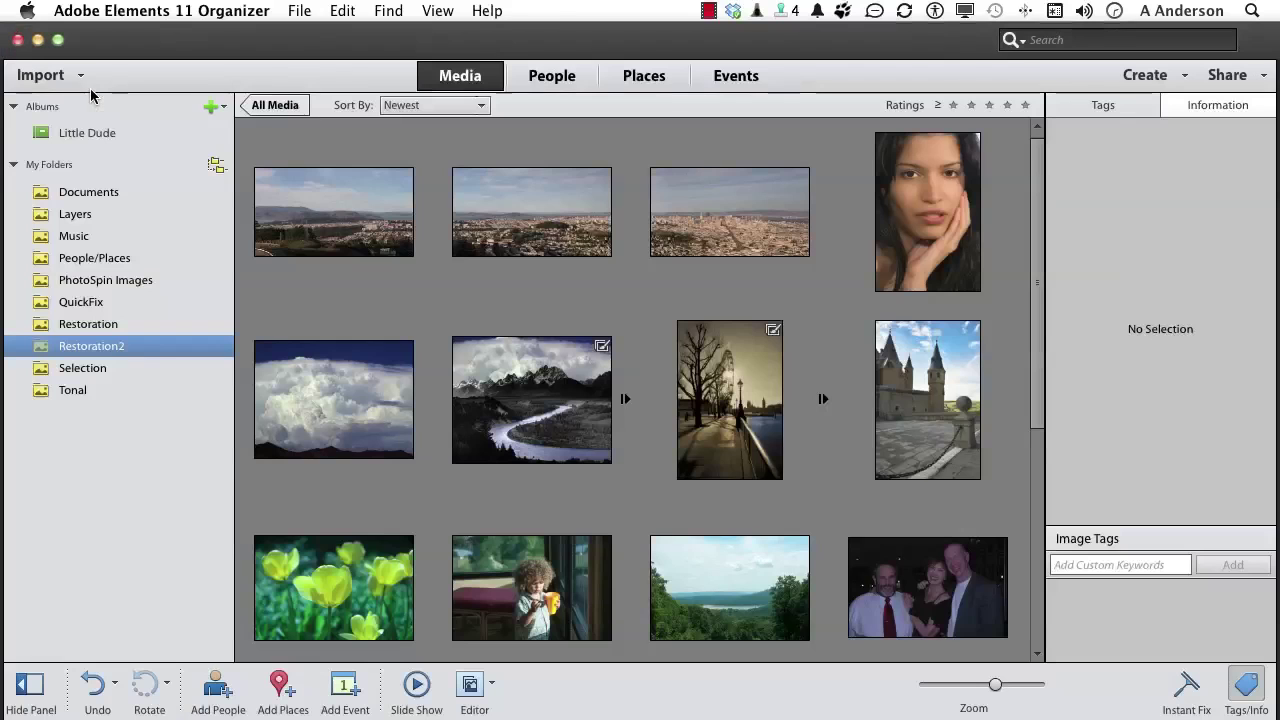